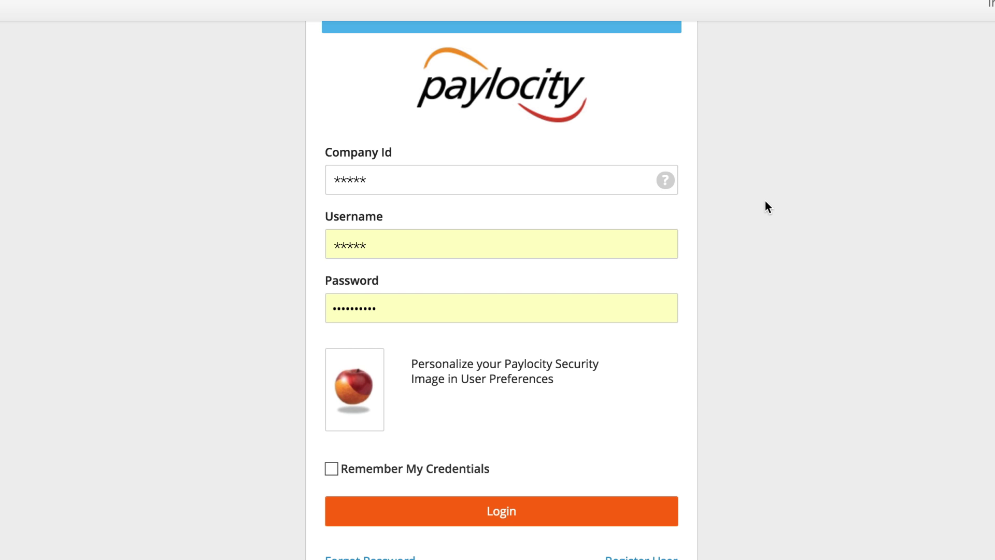
# Sign in to the Paylocity test company and open the New Hire Template for a new employee.
pyautogui.click(500, 519)
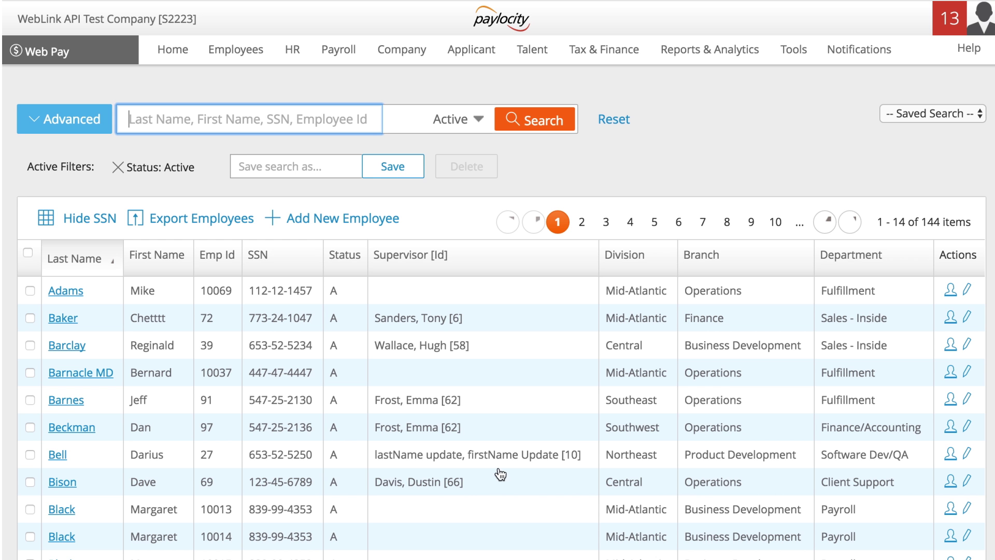
pyautogui.click(356, 218)
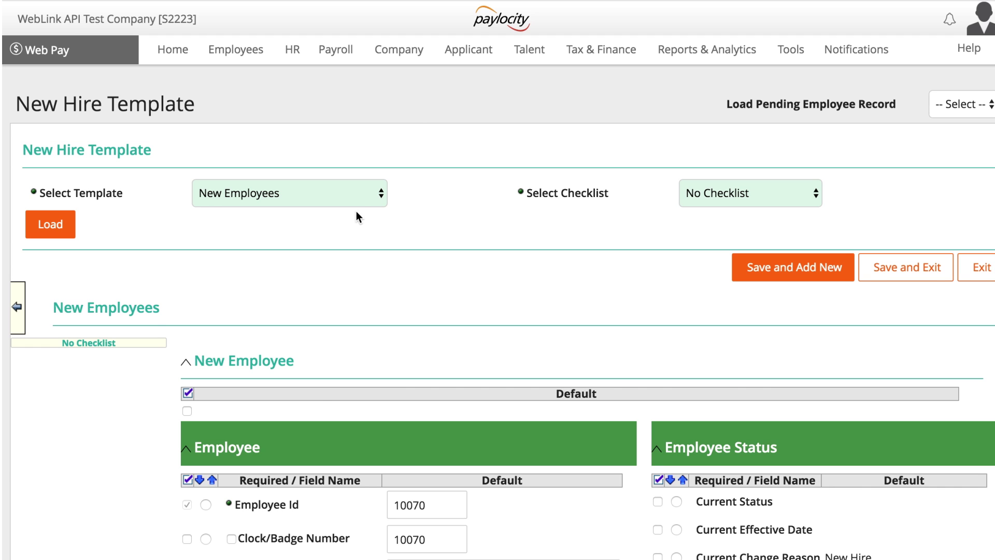
# Enter the new hire's name, SSN, birth date, gender, home address, phone and e-mail.
pyautogui.scroll(-5, 356, 217)
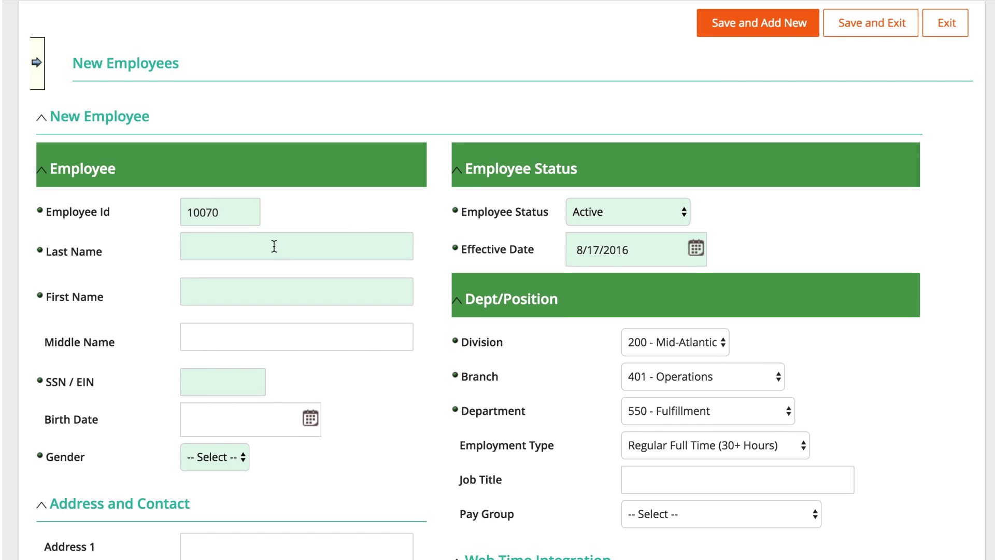
pyautogui.click(274, 246)
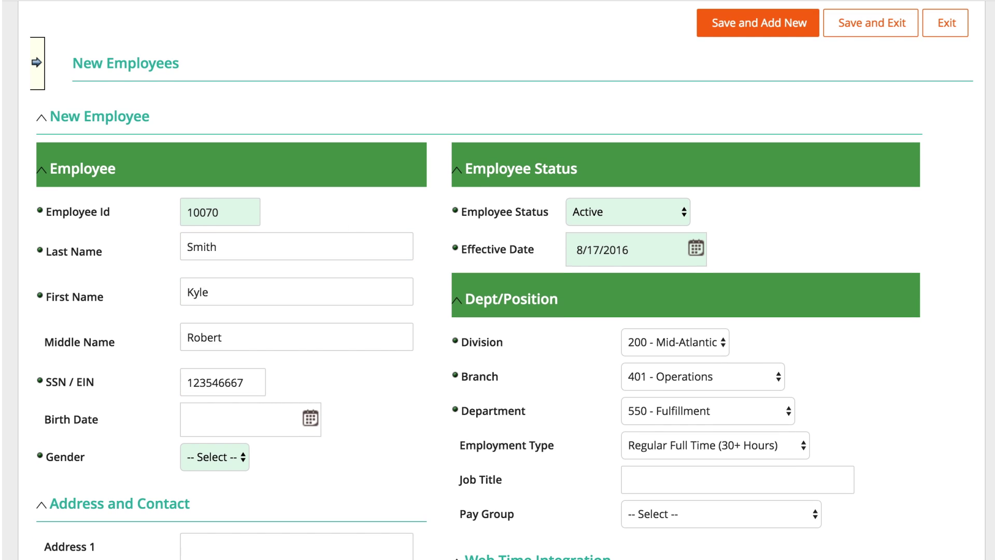
pyautogui.write('\t11/1/1987\tM')
pyautogui.scroll(-5, 207, 493)
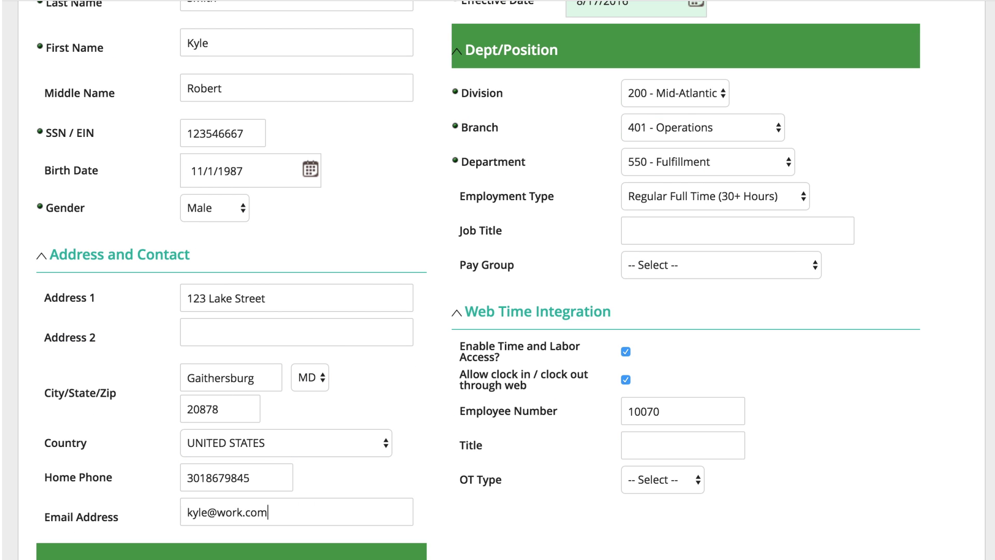
# Make the new hire paid hourly with a base rate of 25.
pyautogui.scroll(-4, 497, 280)
pyautogui.scroll(-1, 497, 280)
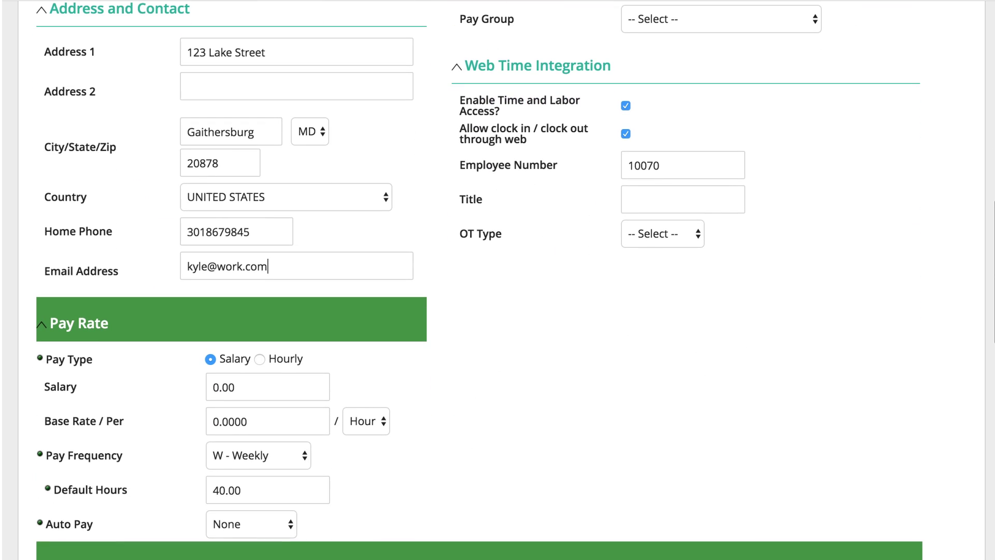
pyautogui.click(262, 363)
pyautogui.write('25')
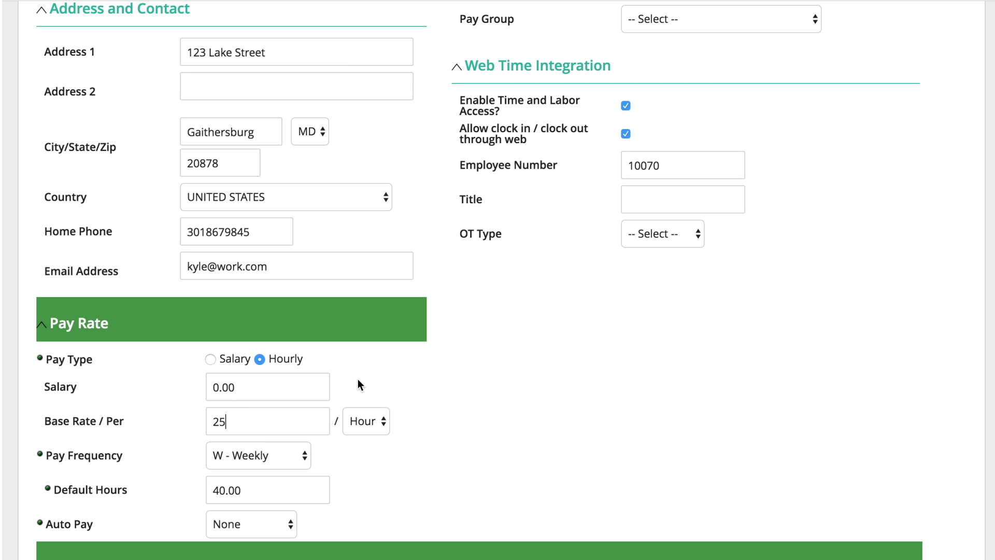
pyautogui.scroll(4, 359, 383)
pyautogui.scroll(3, 358, 384)
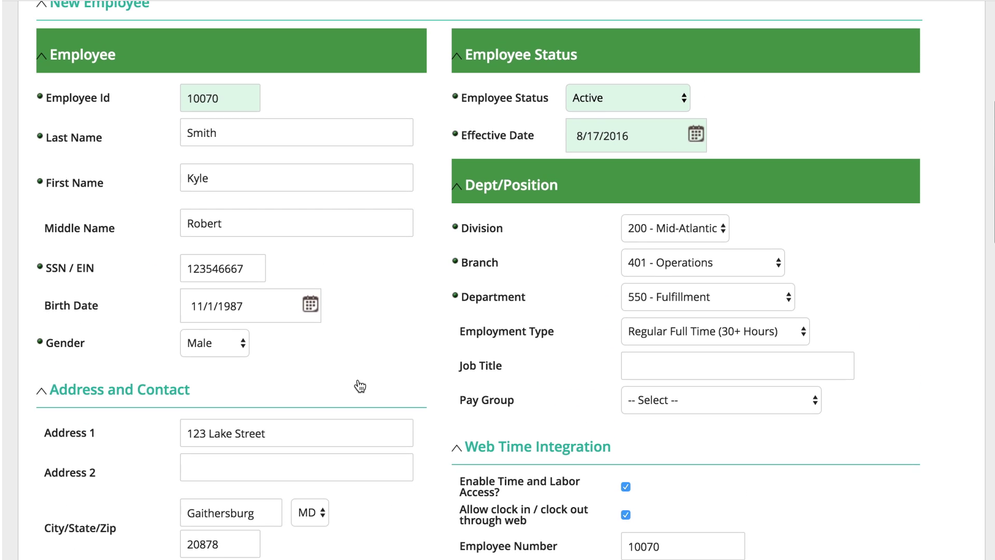
pyautogui.click(644, 129)
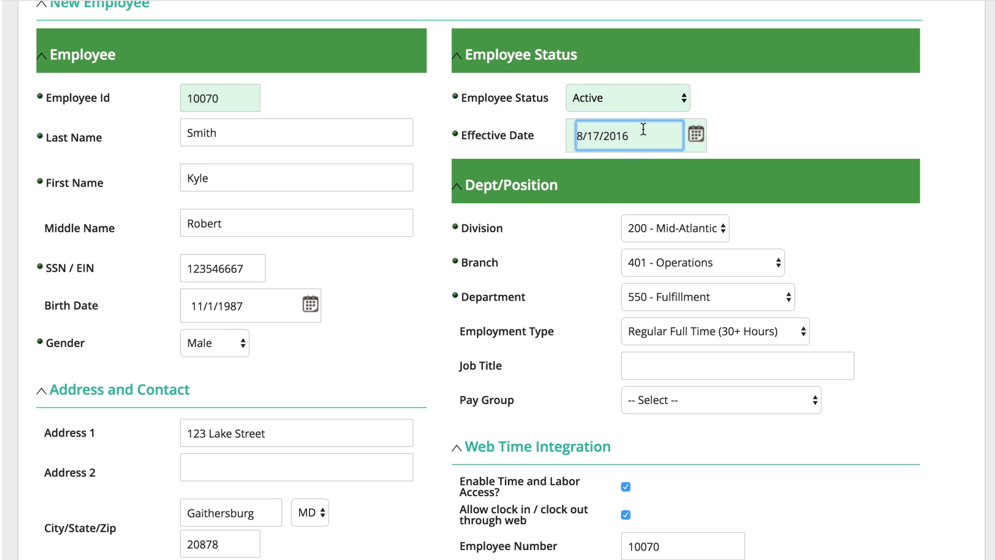
# Set the job title to Operations, leave the pay group unchanged, and save the new hire.
pyautogui.click(647, 367)
pyautogui.write('Op')
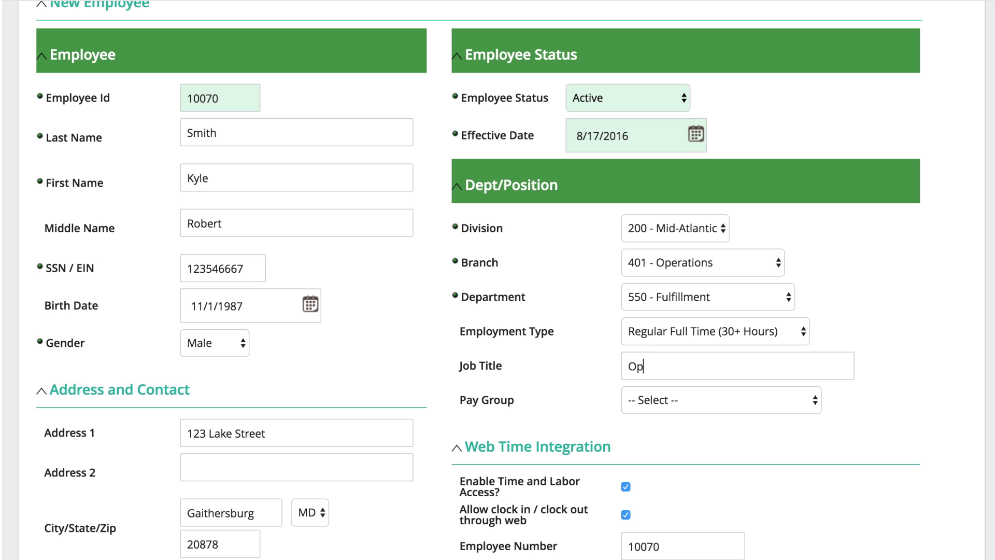
pyautogui.write('erations')
pyautogui.click(673, 405)
pyautogui.click(673, 402)
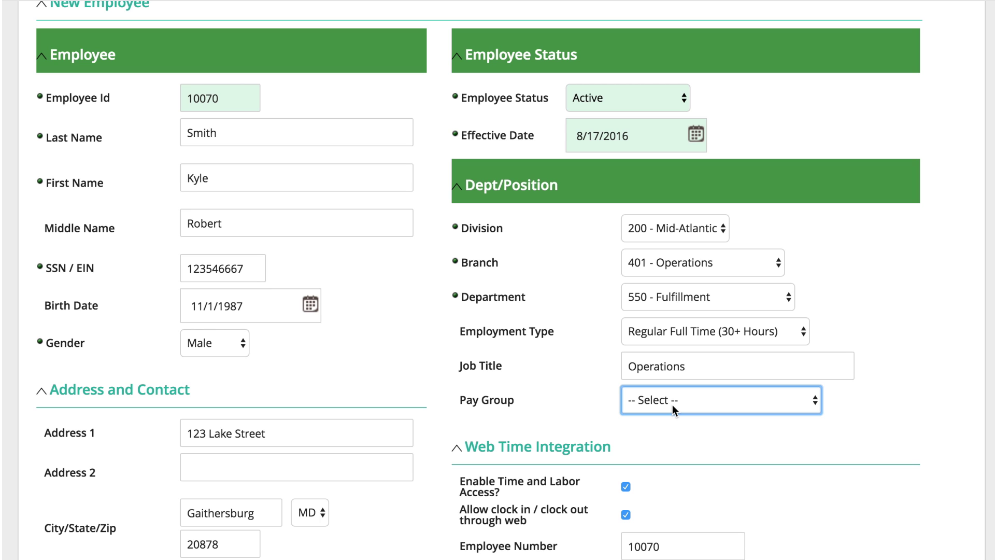
pyautogui.scroll(5, 672, 404)
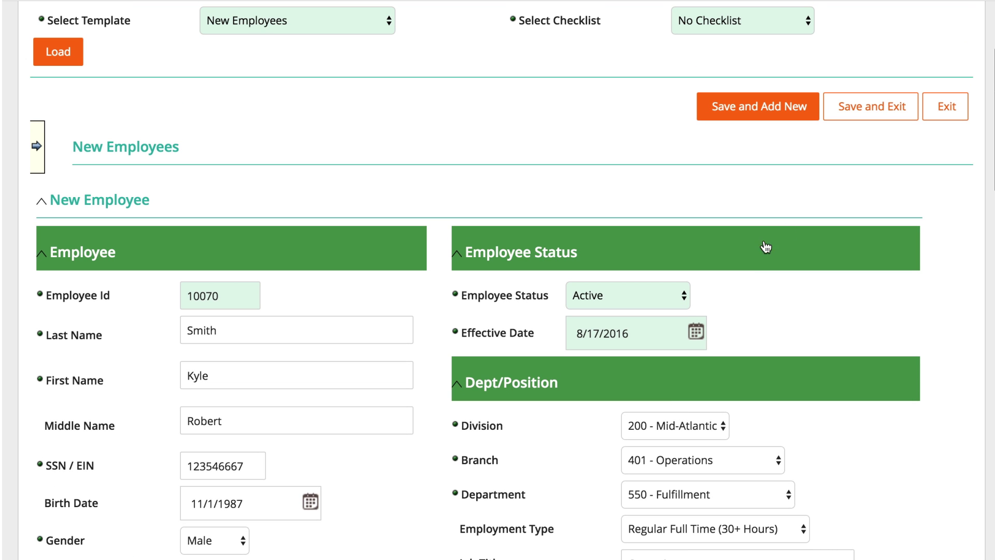
pyautogui.click(885, 107)
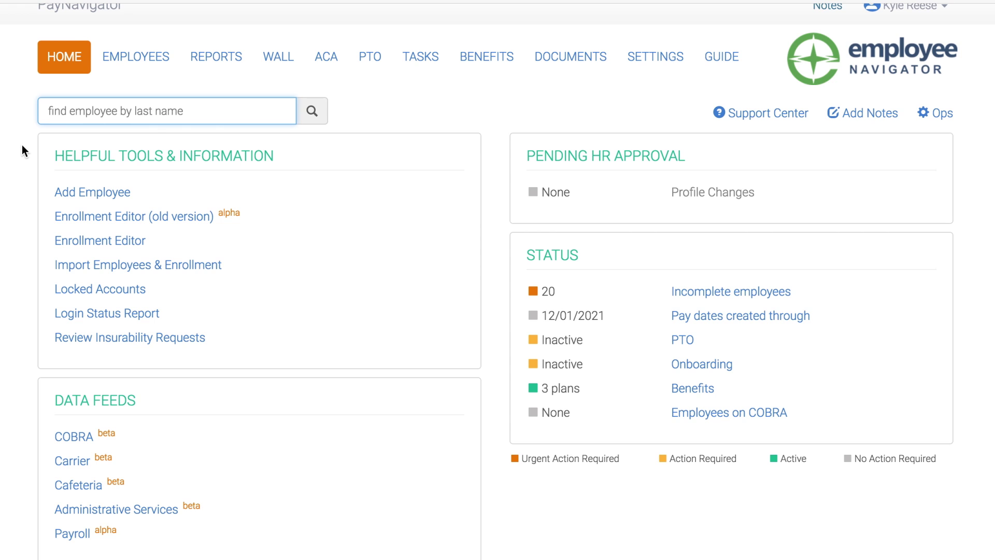
# Search Employee Navigator by the new hire's last name and open their record.
pyautogui.write('smith')
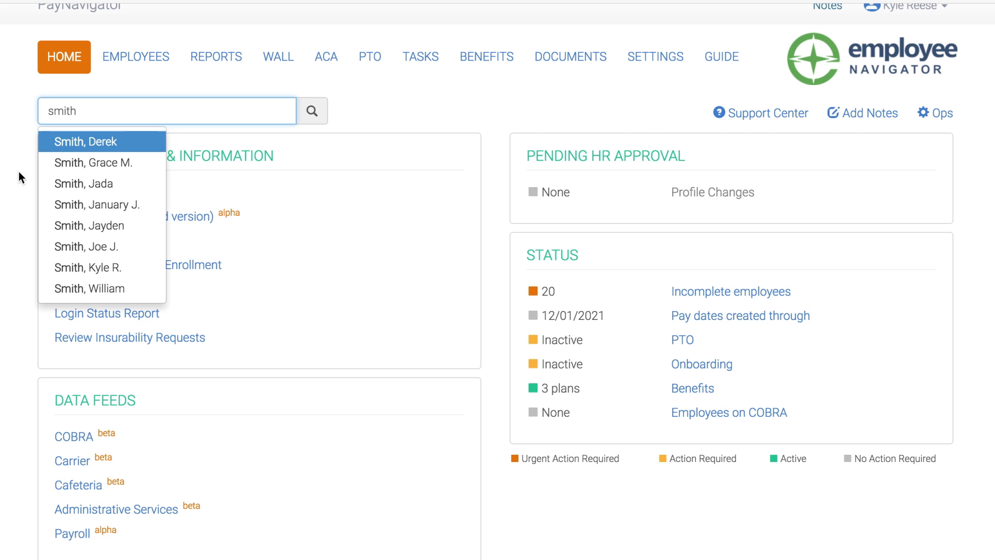
pyautogui.click(82, 267)
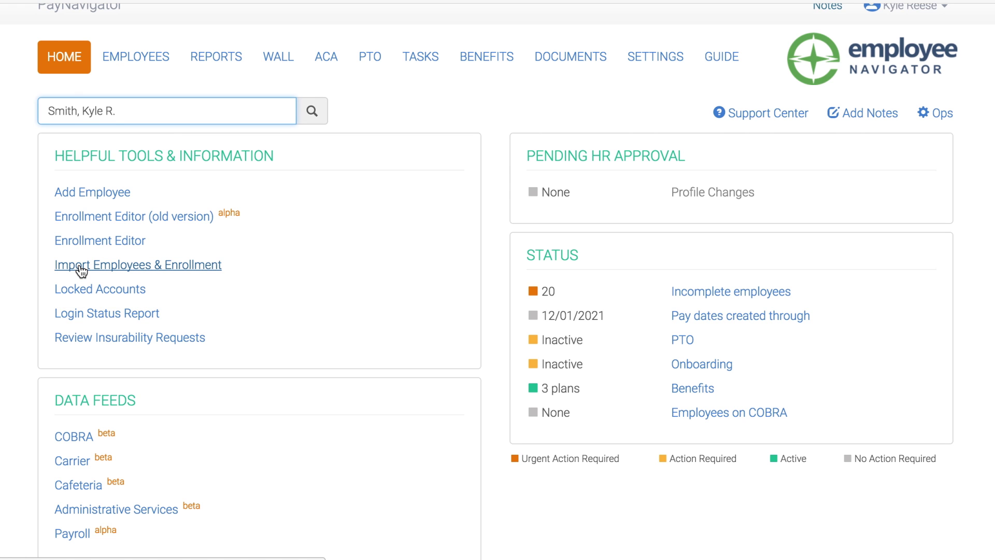
pyautogui.press('Return')
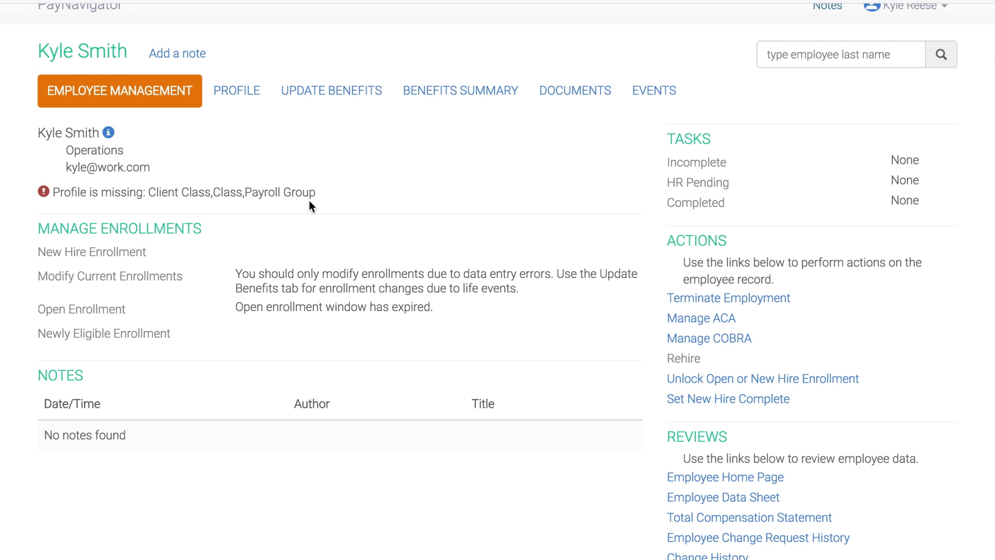
# On the profile, set Class to Default and Department to 100, then save.
pyautogui.click(235, 98)
pyautogui.click(617, 404)
pyautogui.click(558, 455)
pyautogui.click(617, 522)
pyautogui.click(489, 297)
pyautogui.click(829, 174)
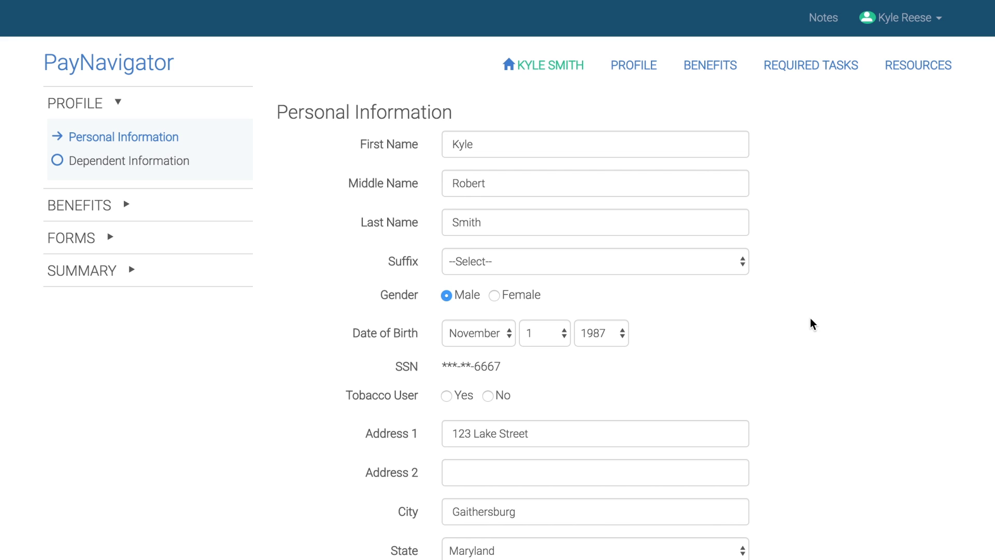
# Mark the new hire as a non-tobacco user, save personal information, and continue with no dependents.
pyautogui.click(490, 399)
pyautogui.scroll(-5, 910, 387)
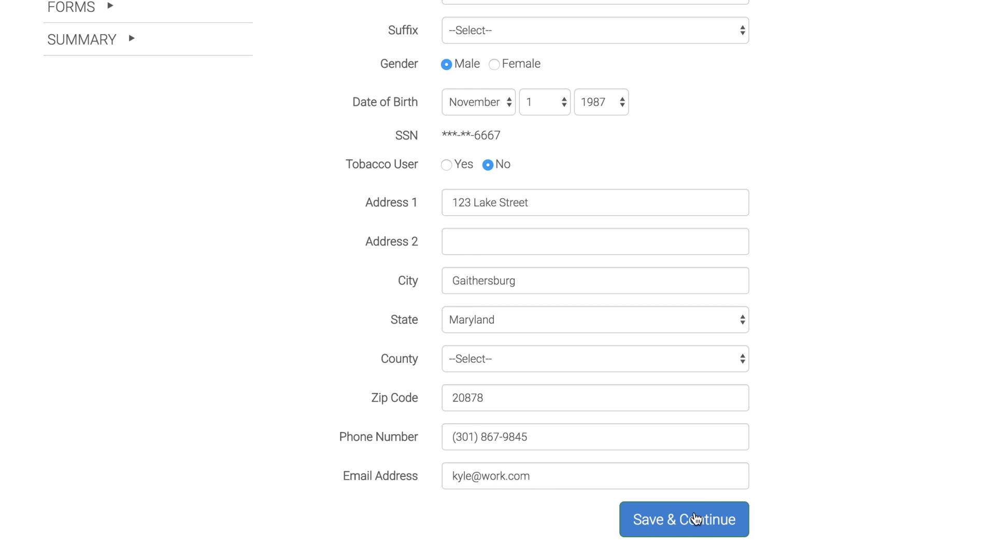
pyautogui.click(696, 518)
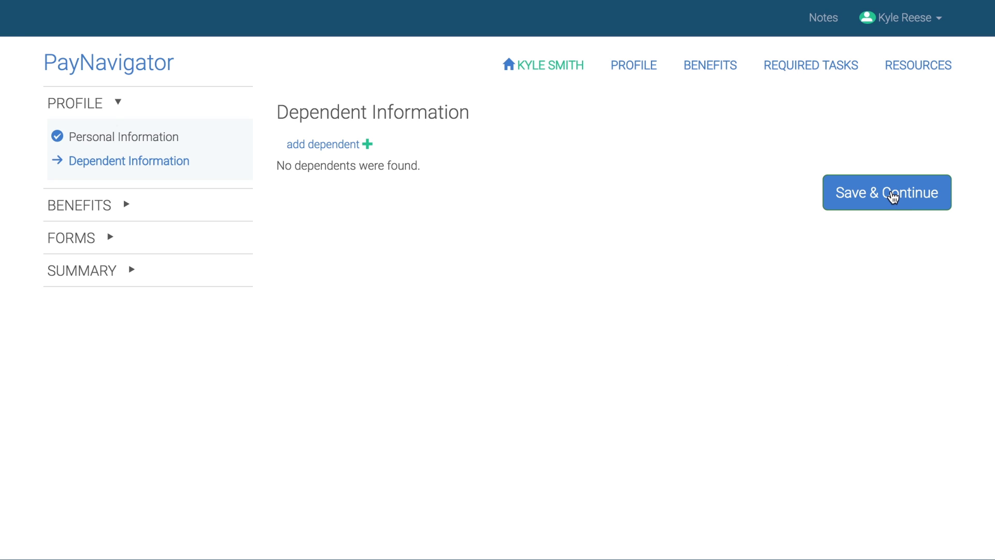
pyautogui.click(892, 196)
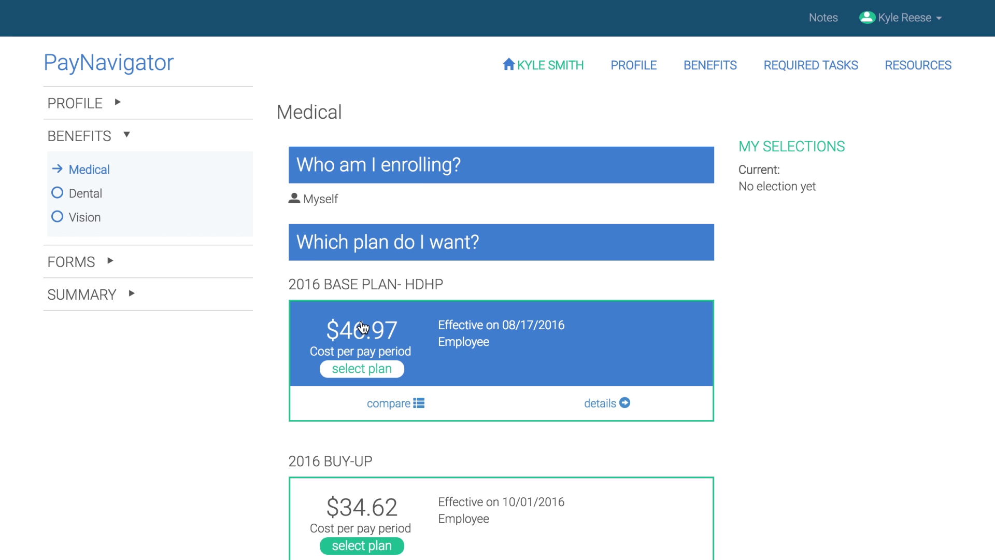
# Elect the 2016 BASE PLAN- HDHP, 2016 DENTAL PLAN ($8) and 2016 VISION PLAN ($2.08), saving each page.
pyautogui.click(363, 326)
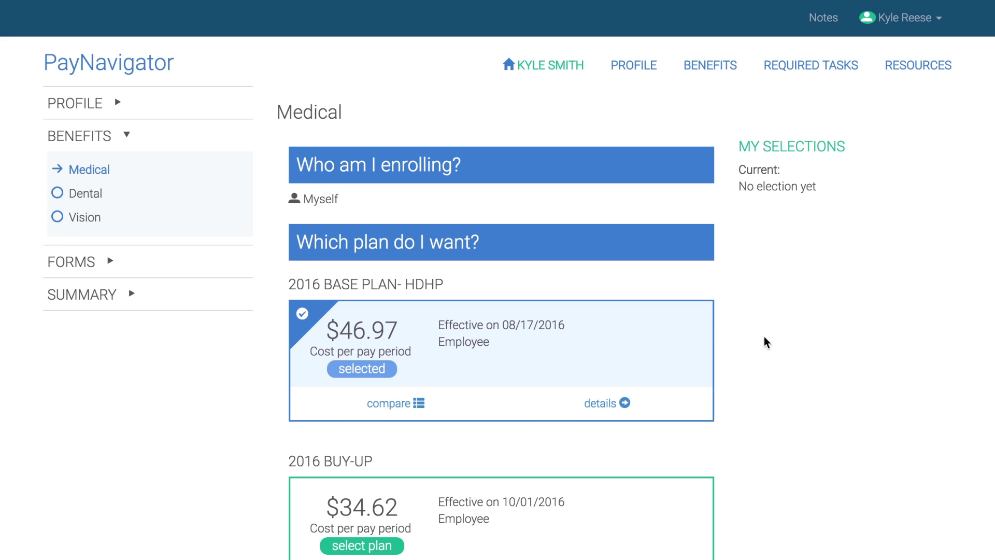
pyautogui.scroll(-3, 764, 340)
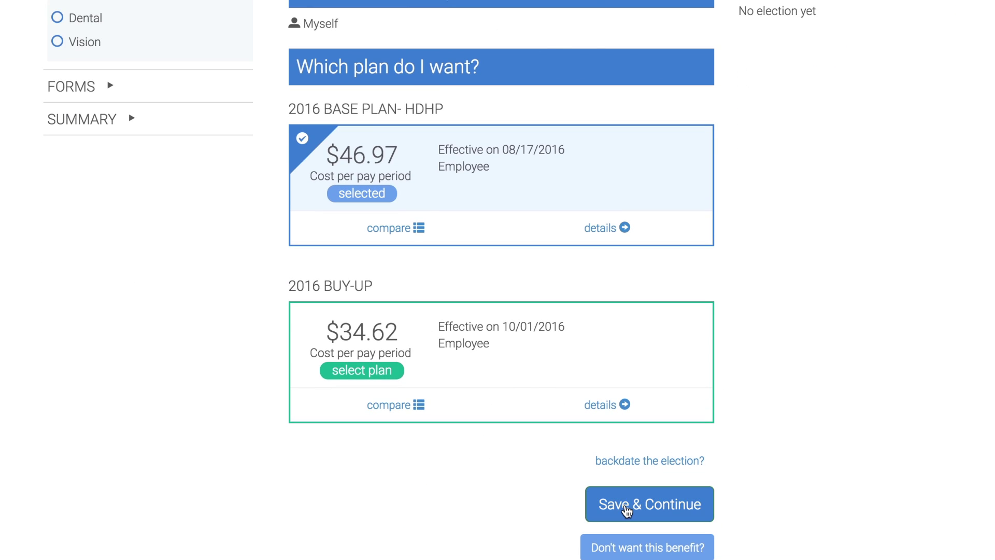
pyautogui.click(627, 510)
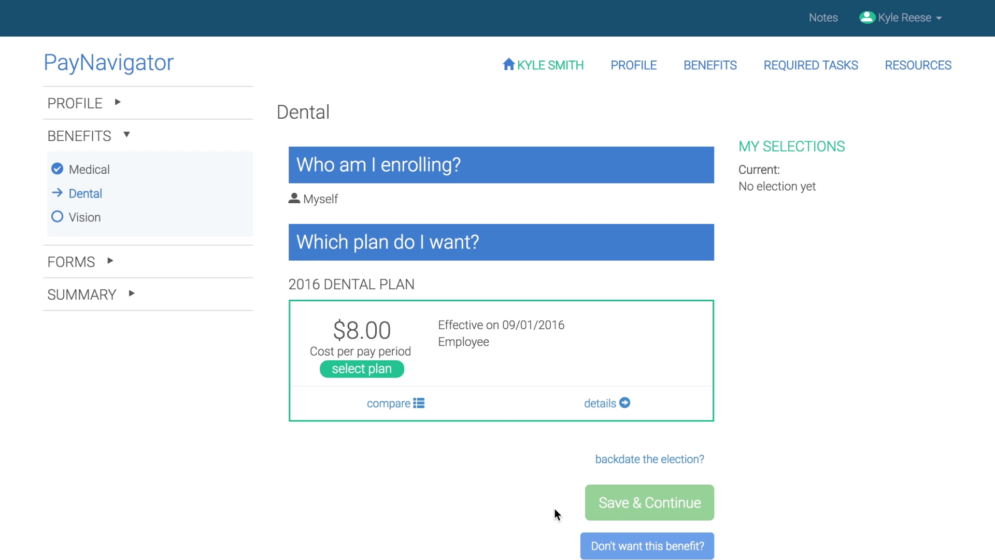
pyautogui.click(357, 365)
pyautogui.click(644, 515)
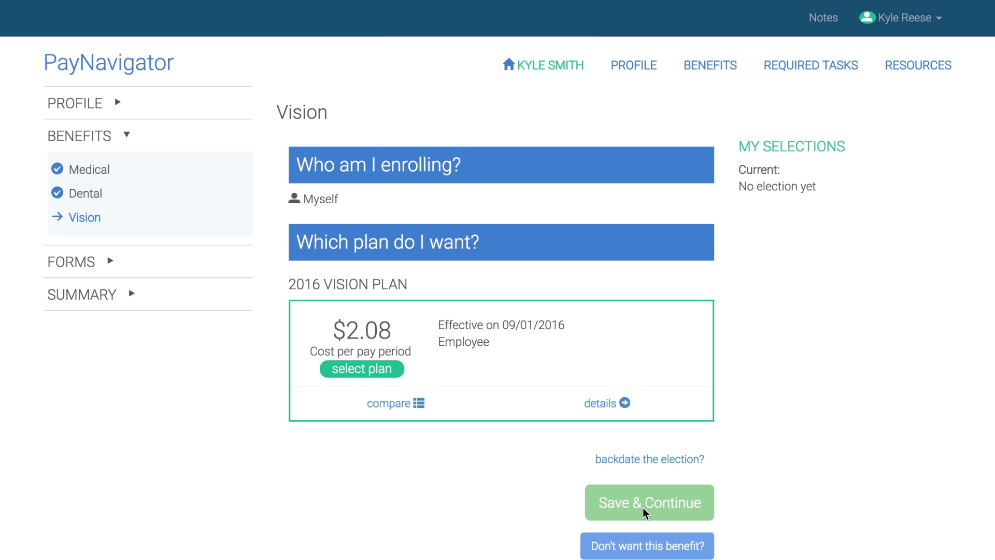
pyautogui.click(362, 351)
pyautogui.click(609, 501)
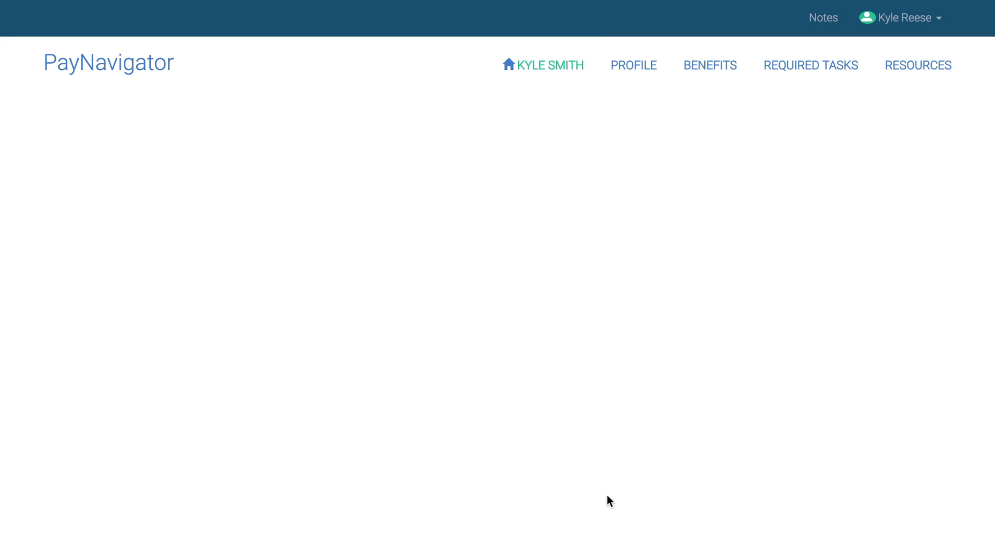
pyautogui.scroll(-1, 607, 494)
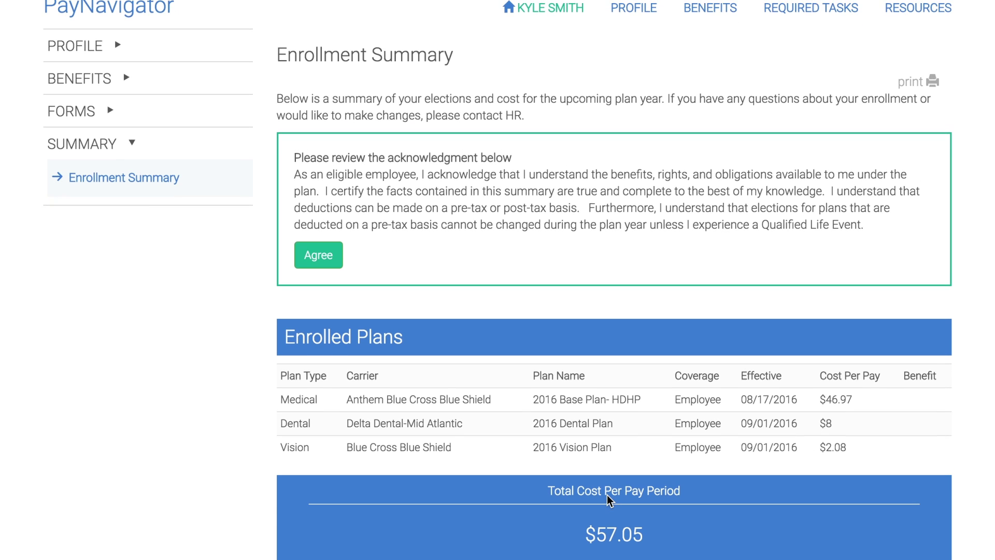
# Agree to the acknowledgment and submit the $57.05-per-pay-period enrollment.
pyautogui.click(322, 259)
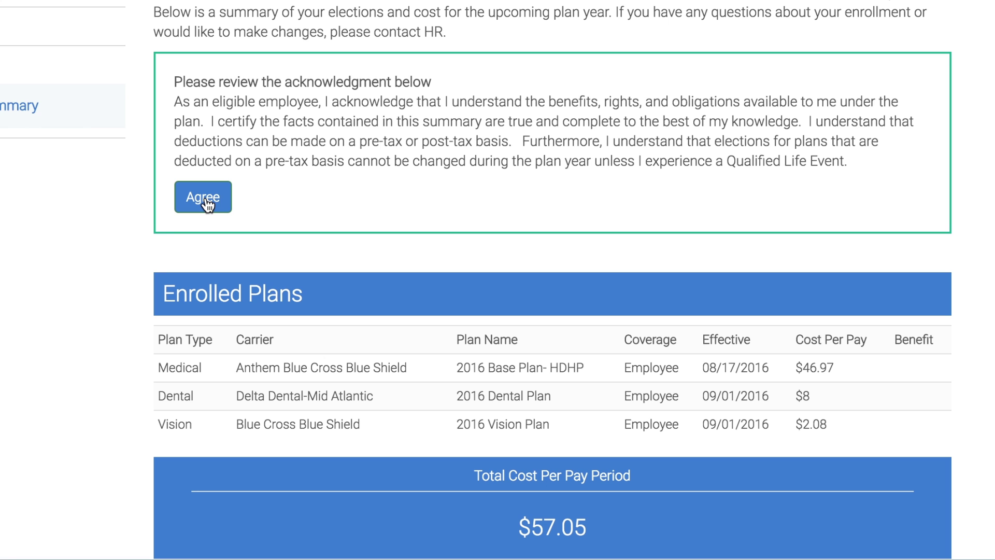
pyautogui.click(208, 203)
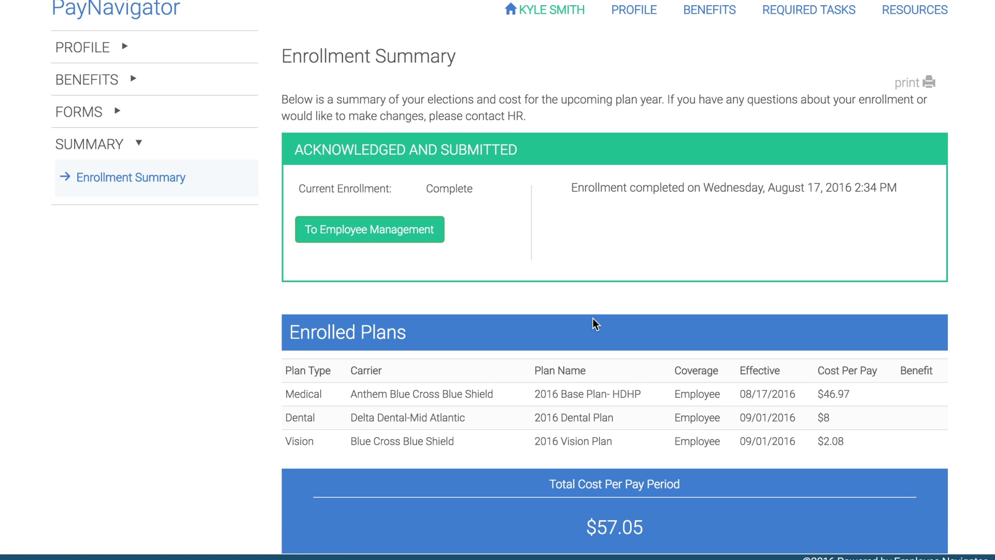
pyautogui.scroll(-1, 595, 324)
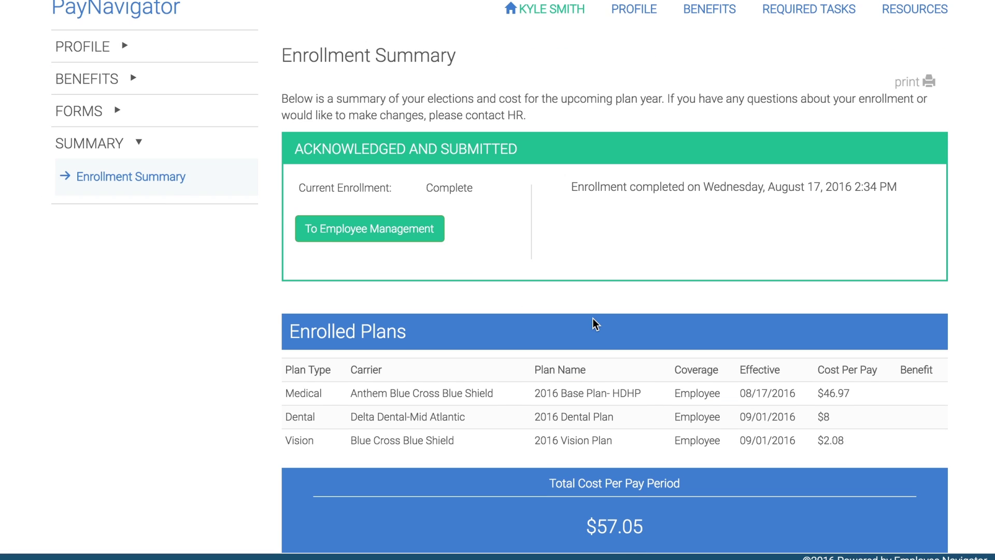
pyautogui.scroll(1, 596, 324)
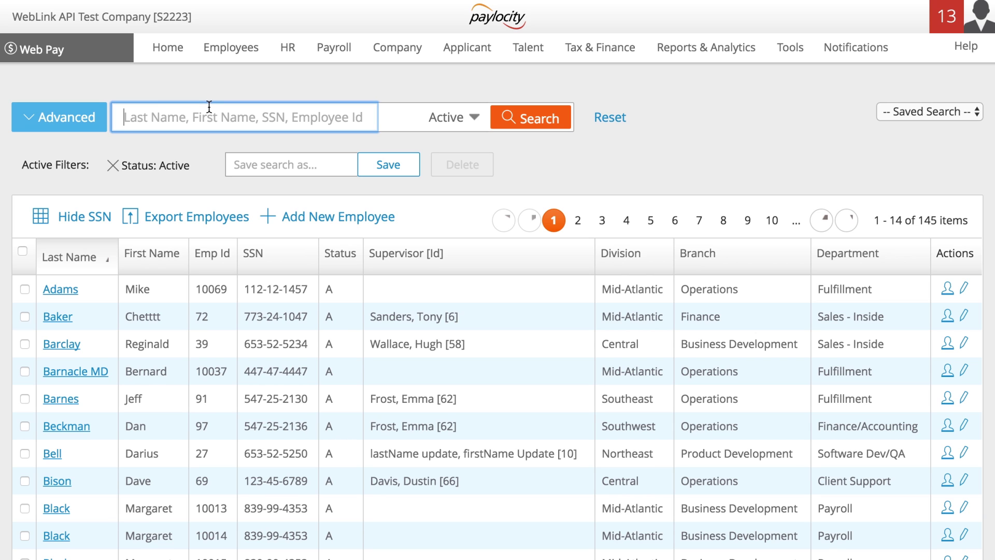
# Search Paylocity by the new hire's last name, open their record, and view Payroll Setup deductions.
pyautogui.write('smith')
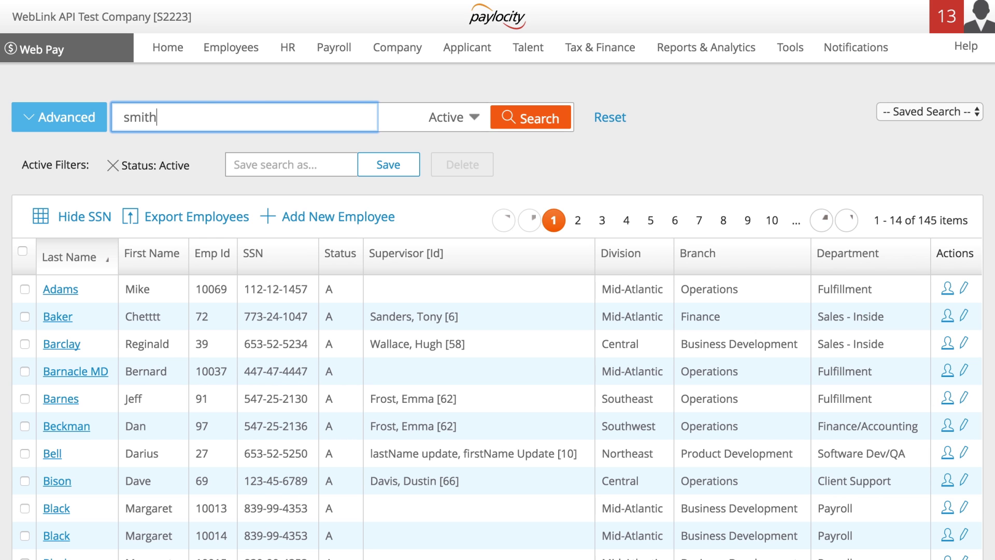
pyautogui.press('Return')
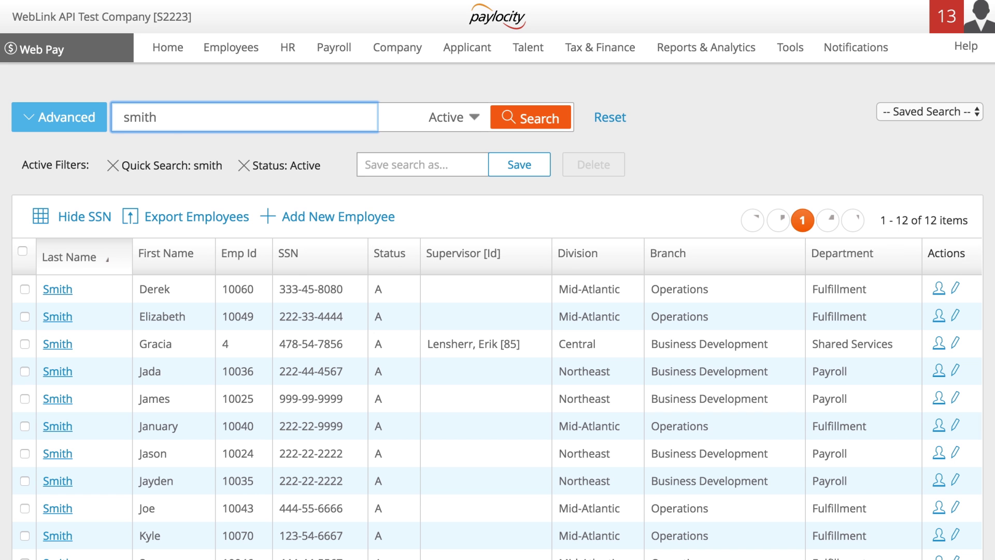
pyautogui.click(58, 535)
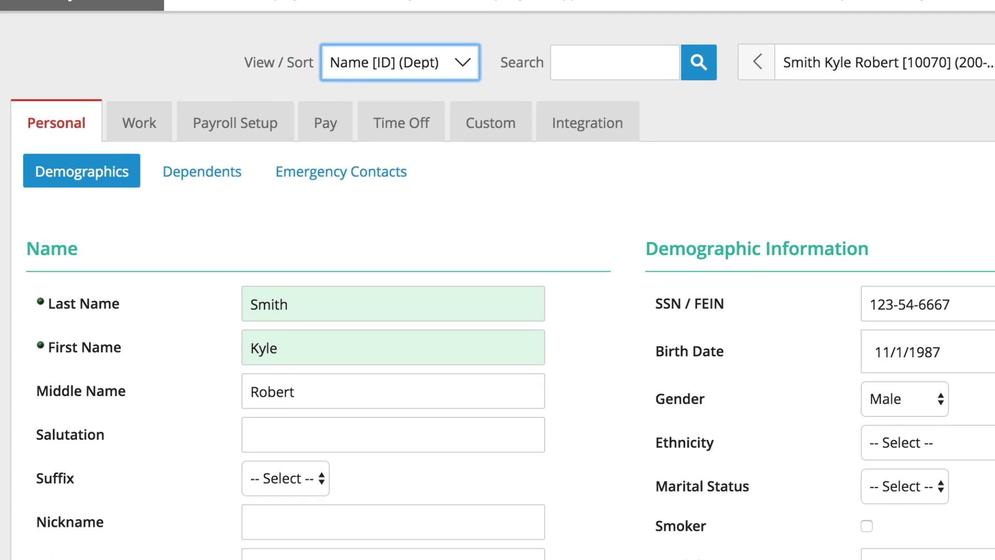
pyautogui.click(216, 123)
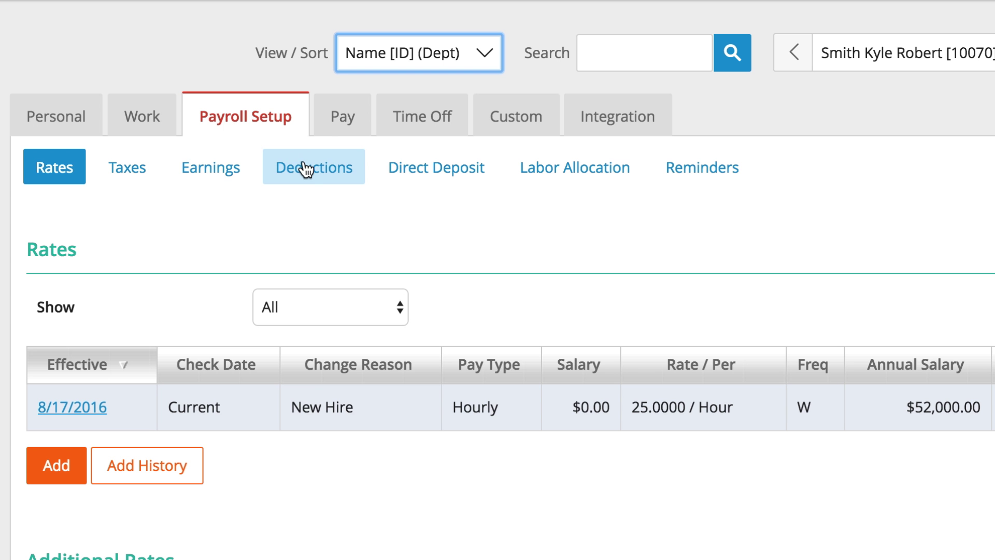
pyautogui.click(304, 162)
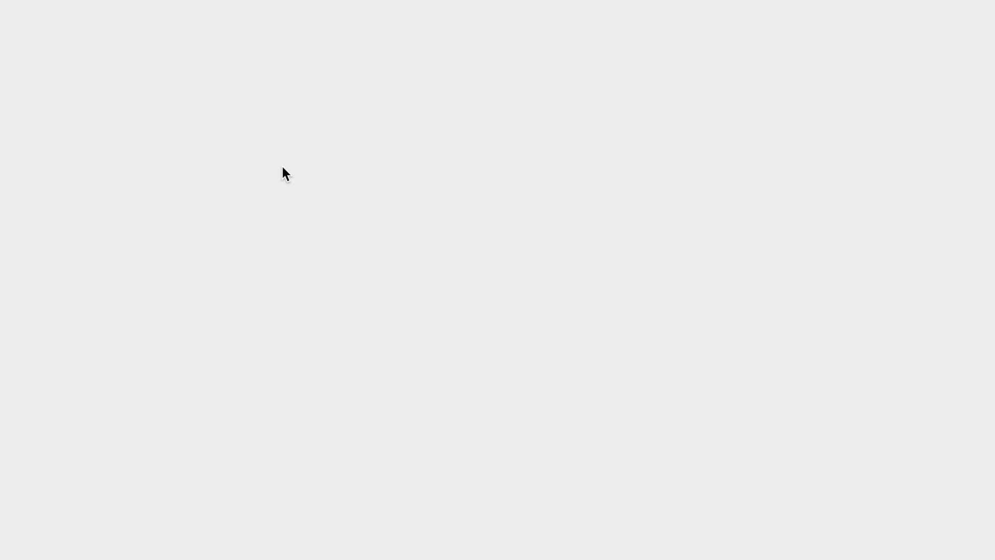